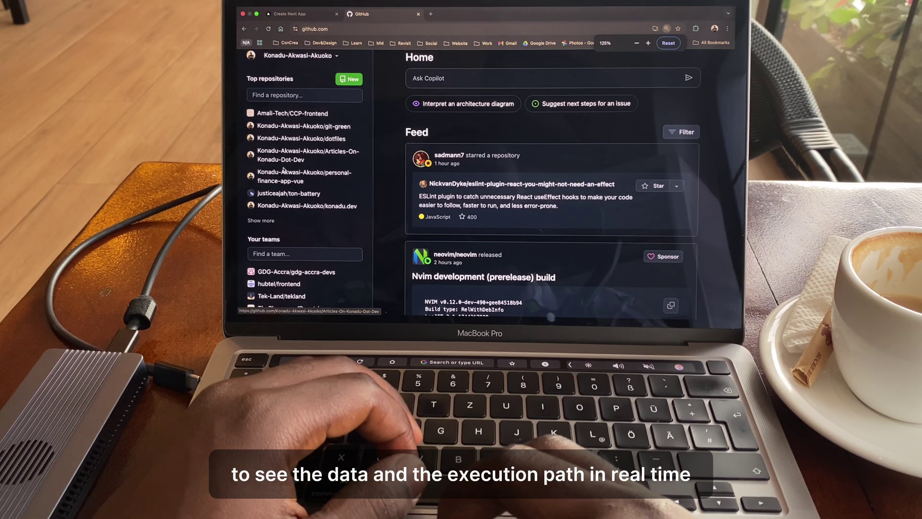
# Go to nextjs-blog-library through the avatar menu's Your repositories list.
pyautogui.click(720, 26)
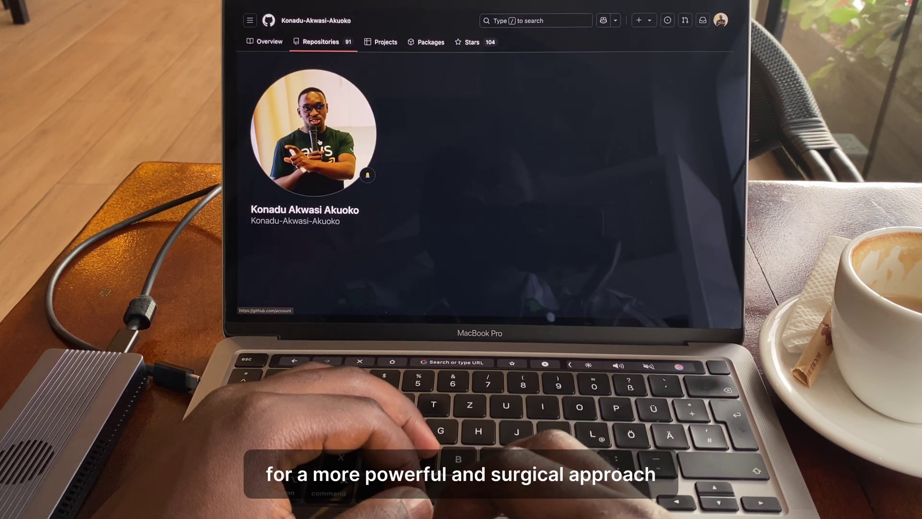
pyautogui.click(425, 101)
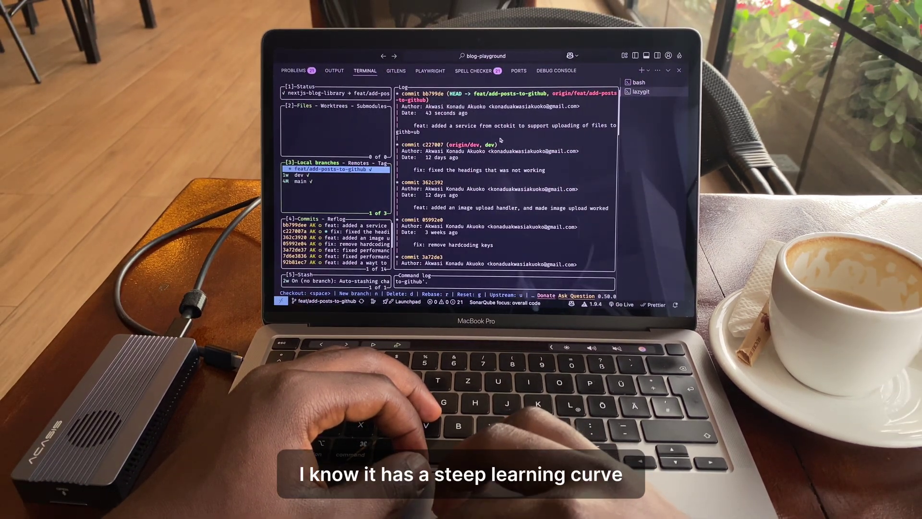
# Pick 'Create pull request' for feat/add-posts-to-github from lazygit's keybindings menu.
pyautogui.press('?')
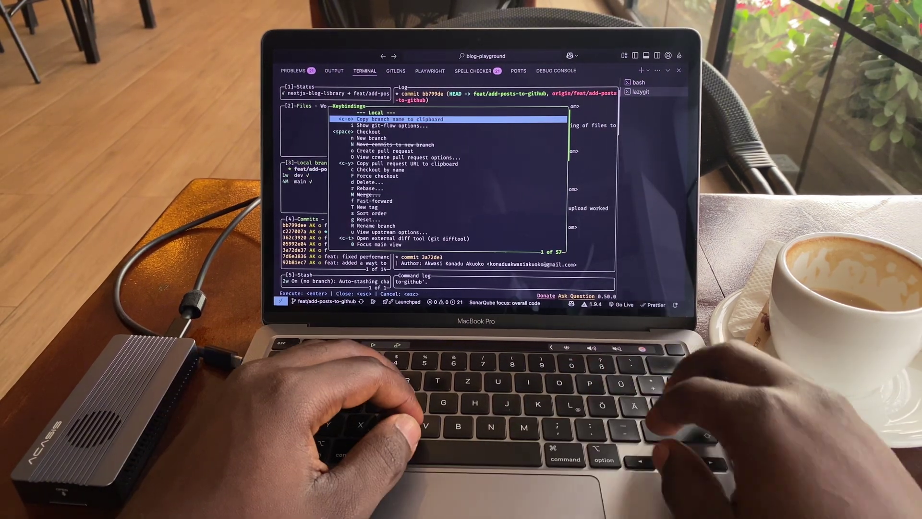
pyautogui.press('Down')
pyautogui.press('Down')
pyautogui.press('Down')
pyautogui.press('Down')
pyautogui.press('Down')
pyautogui.press('Down')
pyautogui.press('Up')
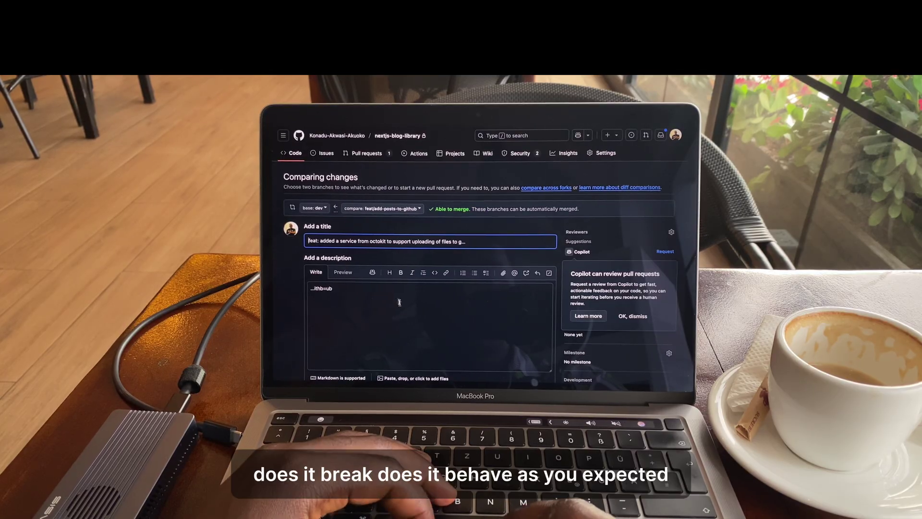
pyautogui.scroll(-5, 330, 287)
pyautogui.scroll(-2, 396, 337)
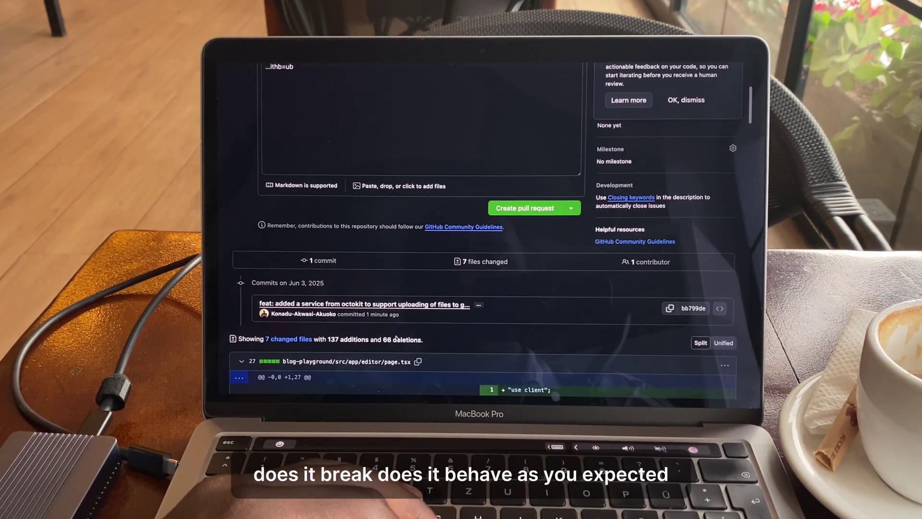
# Submit pull request #3 from feat/add-posts-to-github into dev, then start merging it.
pyautogui.click(527, 210)
pyautogui.scroll(-3, 519, 259)
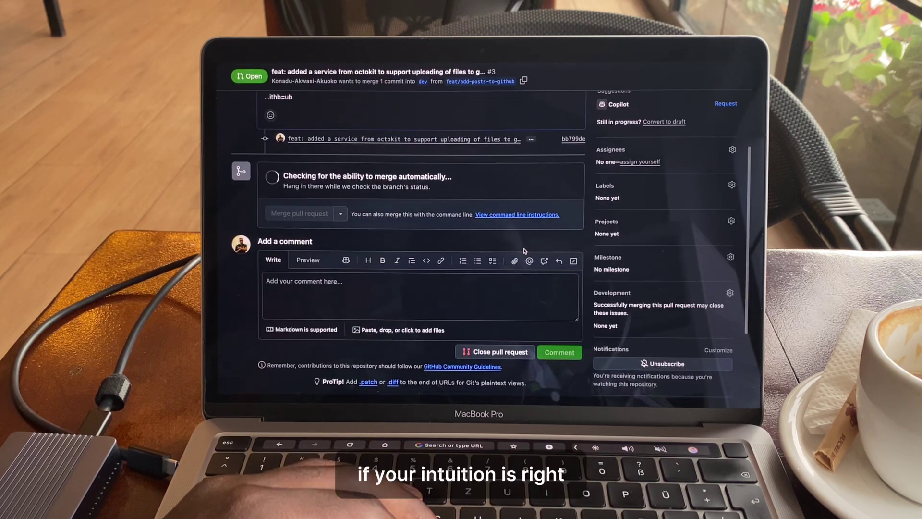
pyautogui.click(300, 275)
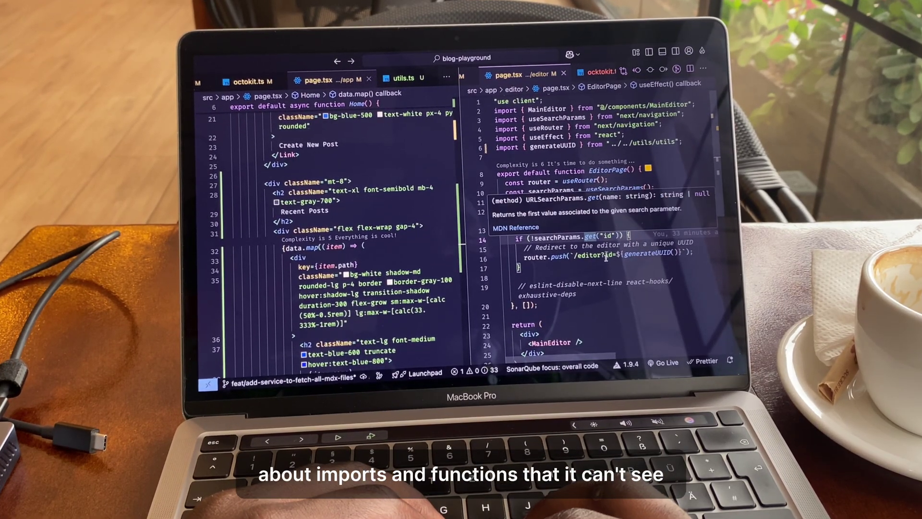
pyautogui.scroll(-1, 590, 278)
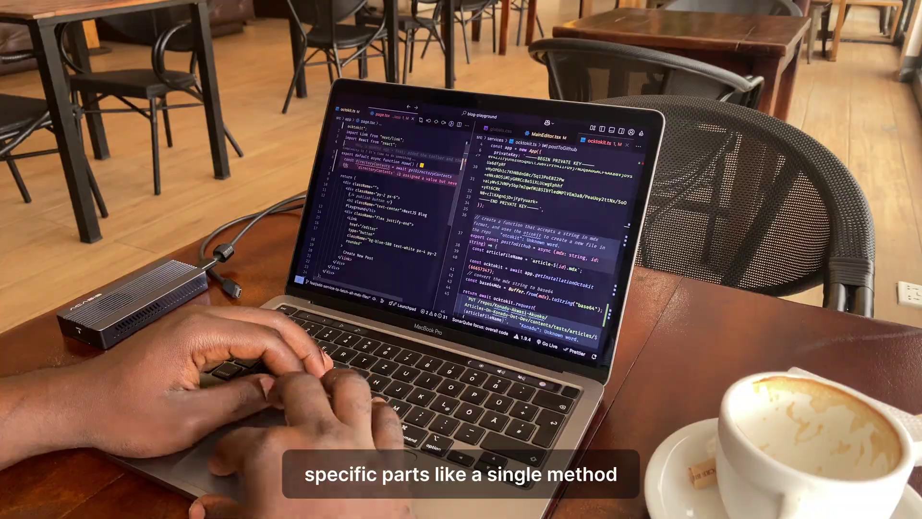
pyautogui.write('GithubDirectoryResponse')
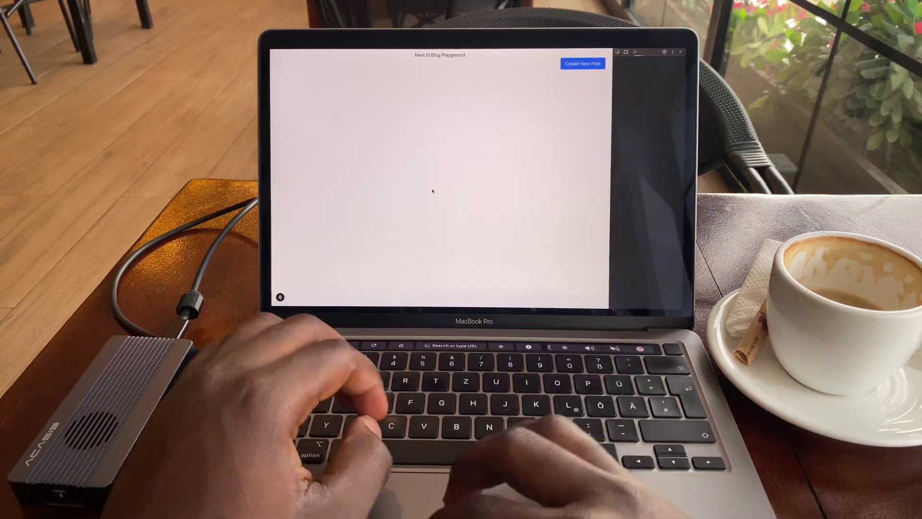
# Show Chrome DevTools widened, with device toolbar on, drawer hidden and text zoomed in.
pyautogui.press('super+alt+i')
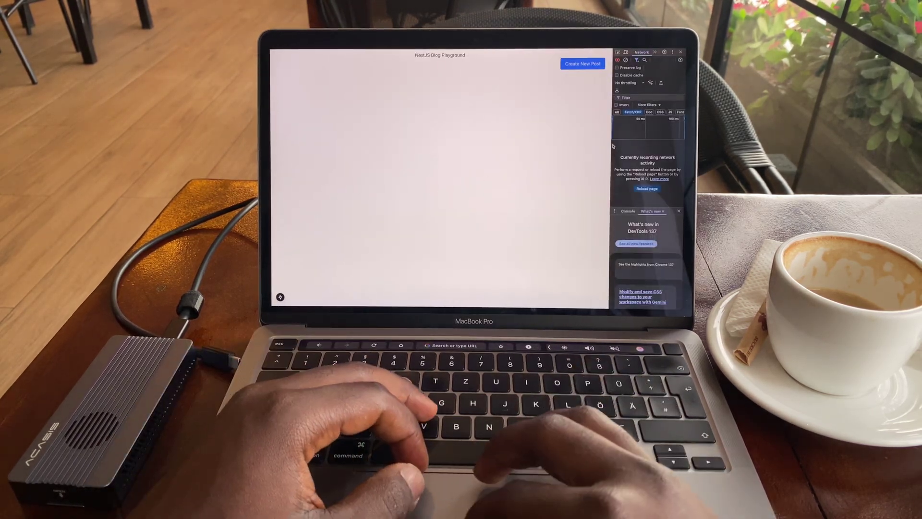
pyautogui.moveTo(612, 145); pyautogui.dragTo(575, 148)
pyautogui.press('super+shift+m')
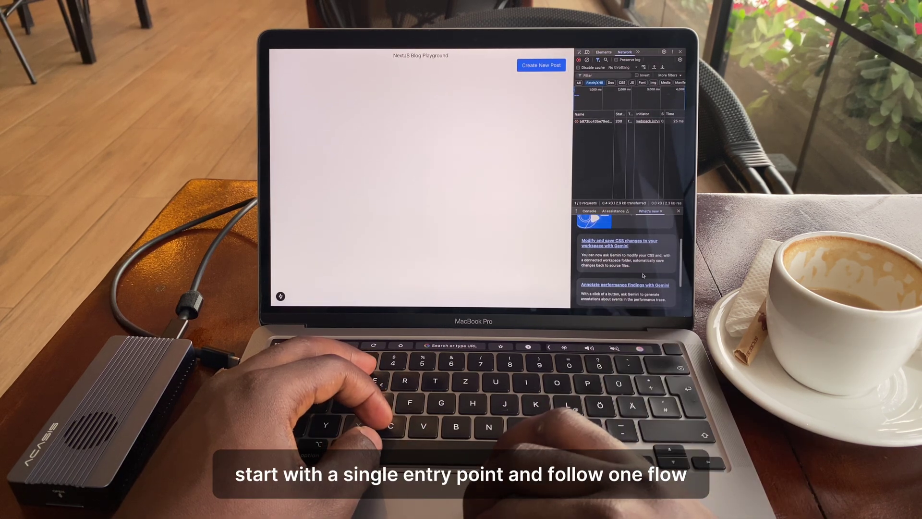
pyautogui.press('Escape')
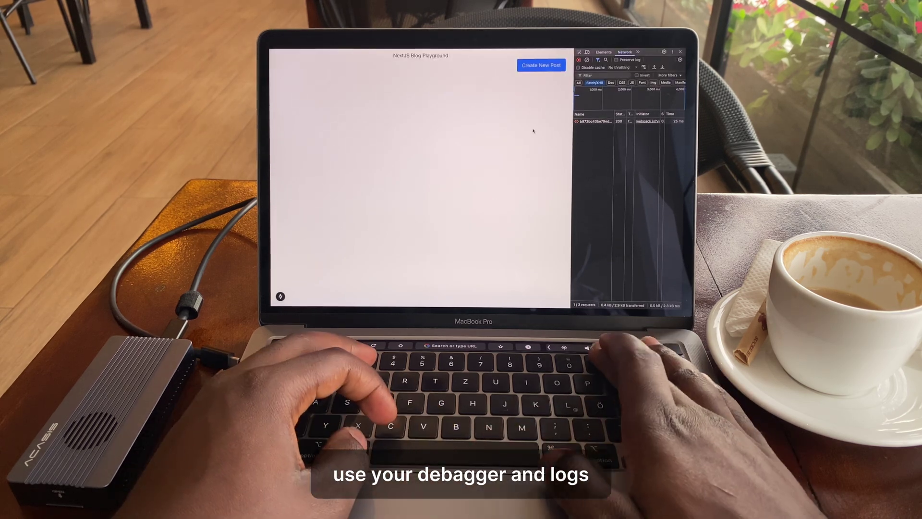
pyautogui.press('super+equal')
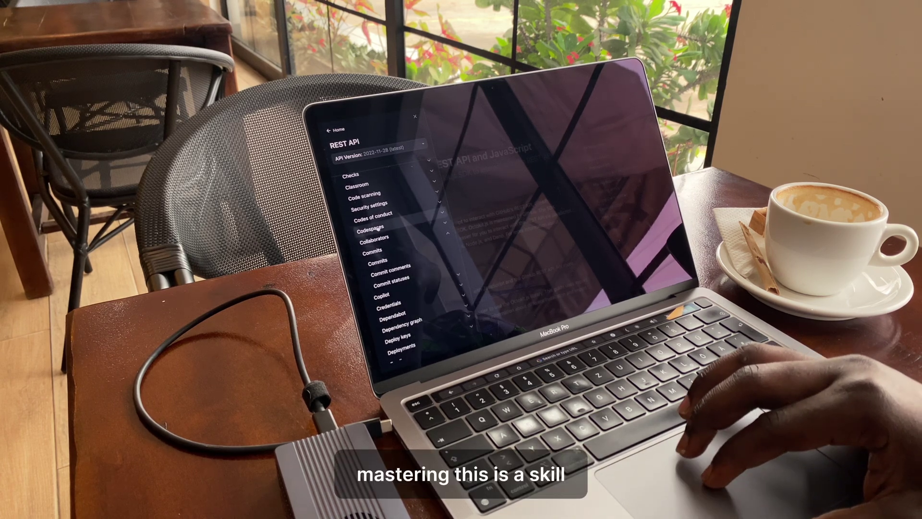
pyautogui.scroll(2, 370, 206)
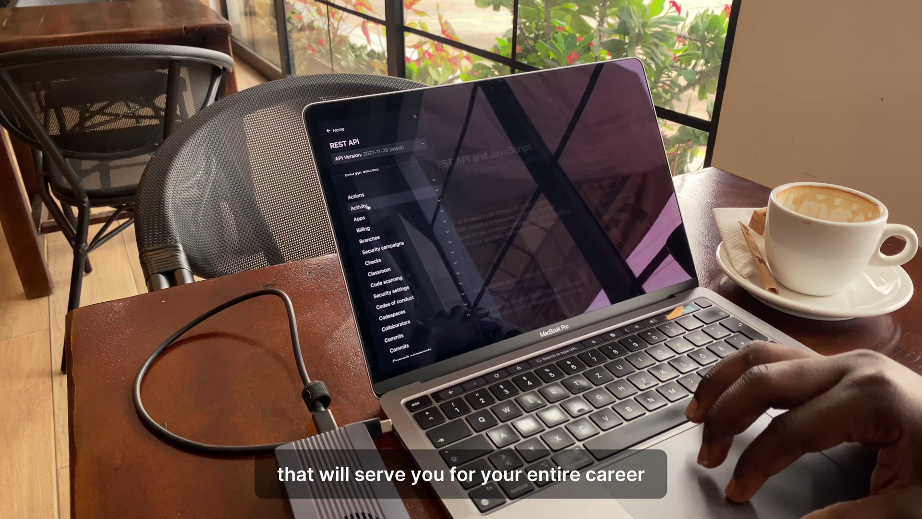